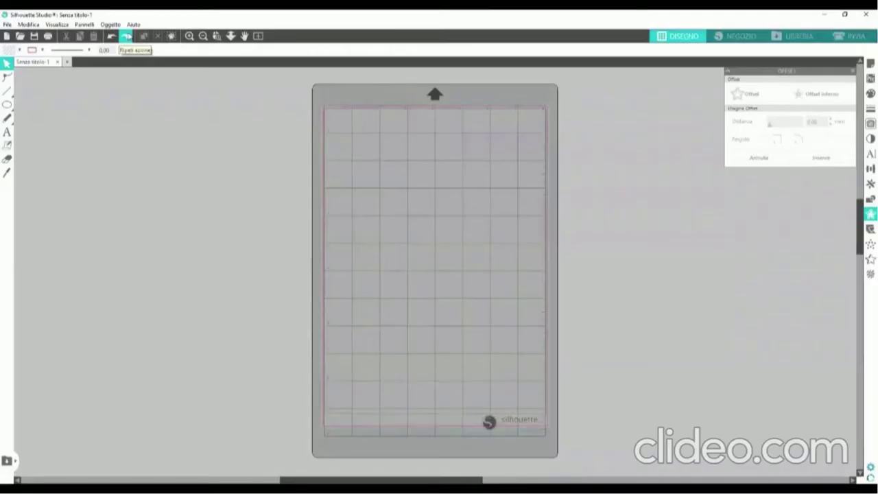
- Redo the undone text actions until the word "ciao" in Lucida Handwriting is restored and selected on the mat
click(126, 36)
click(126, 36)
click(126, 36)
click(126, 35)
click(126, 36)
click(126, 36)
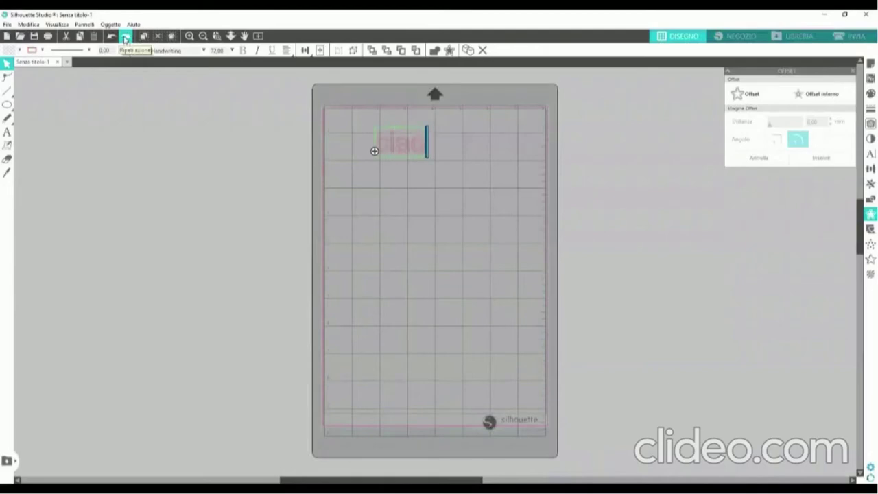
click(126, 35)
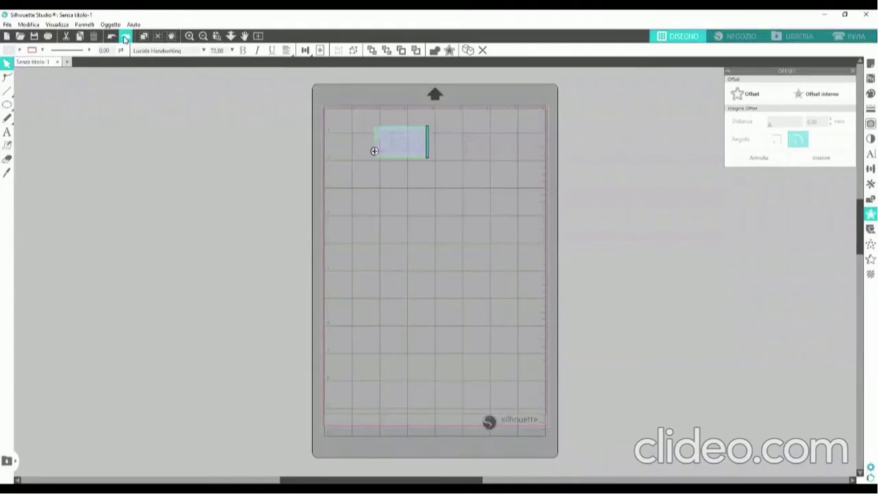
click(125, 36)
click(126, 37)
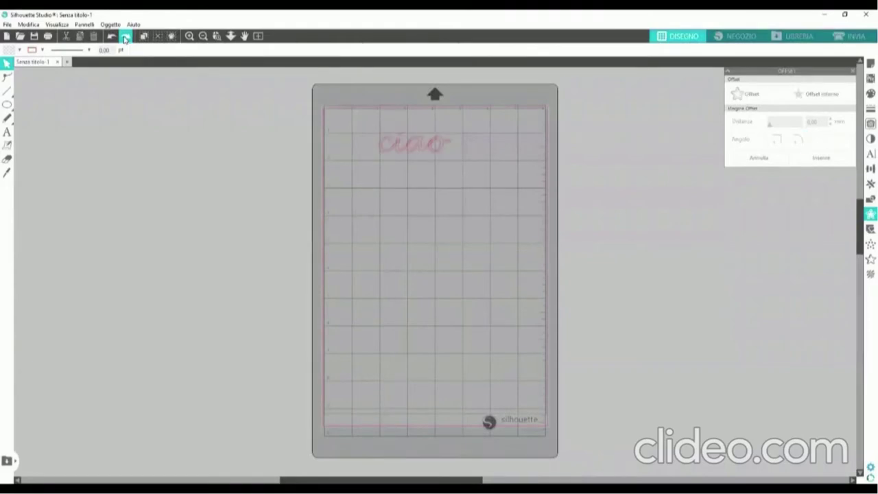
click(125, 36)
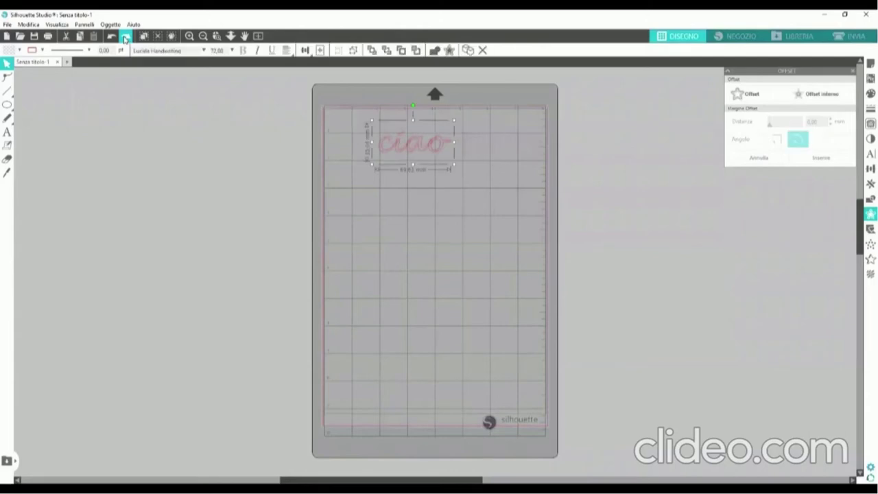
- Redo the remaining undone offset actions until "ciao" has its outer offset of 2.00 mm with rounded corners
click(125, 36)
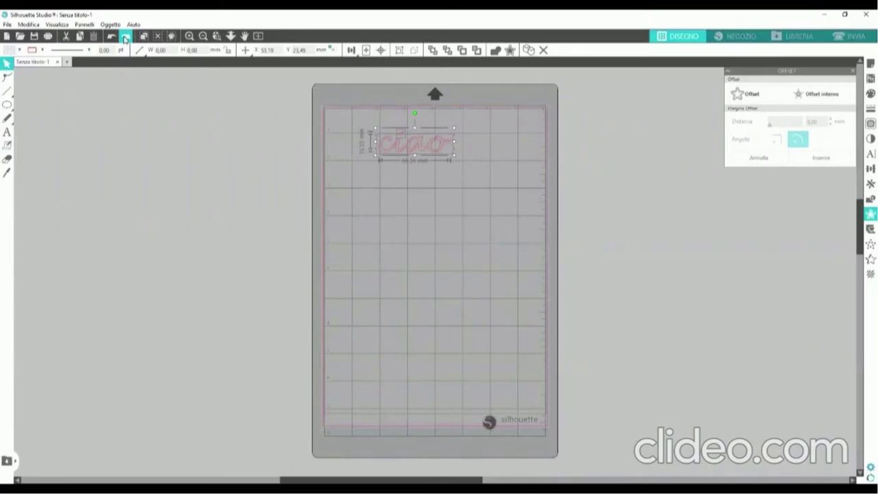
click(126, 37)
click(126, 36)
click(126, 36)
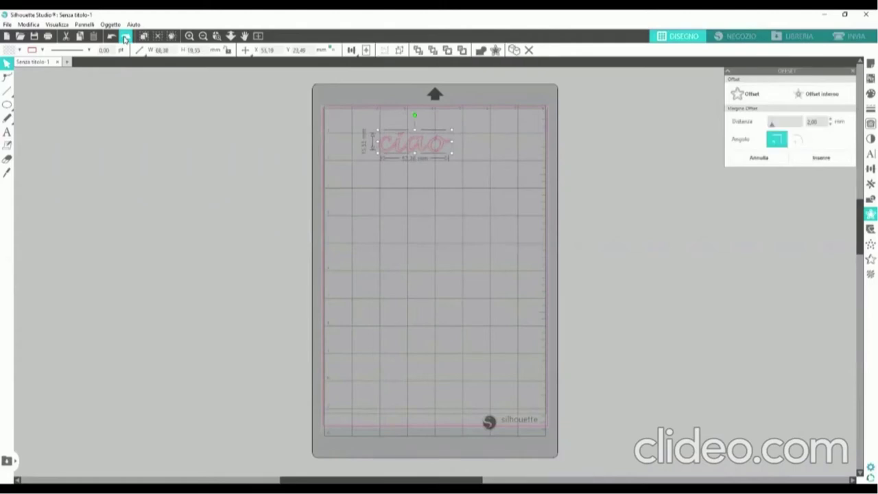
click(125, 36)
click(125, 36)
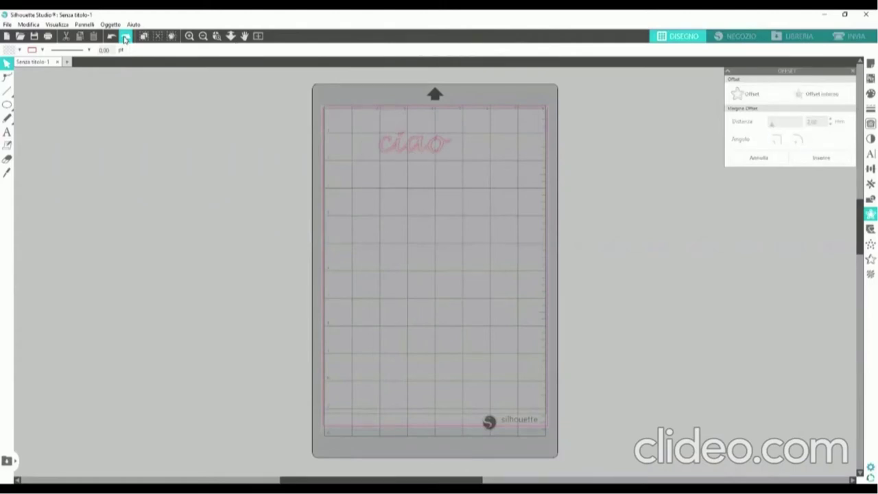
click(125, 38)
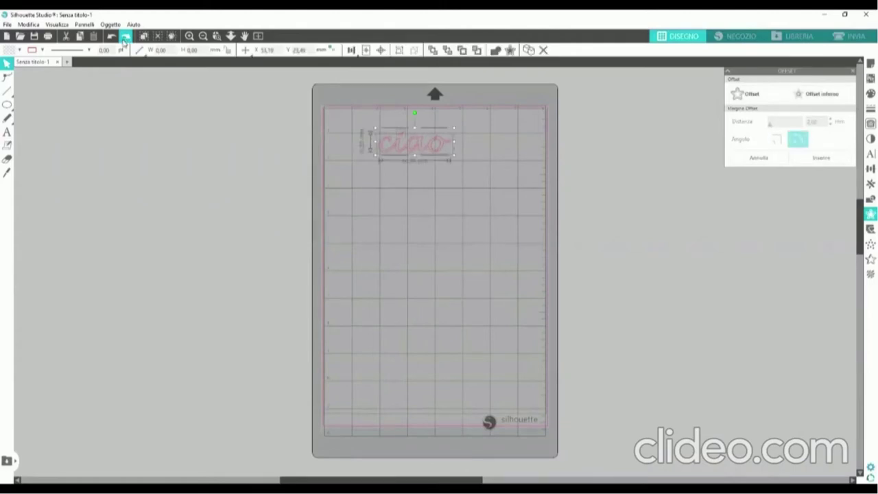
click(126, 36)
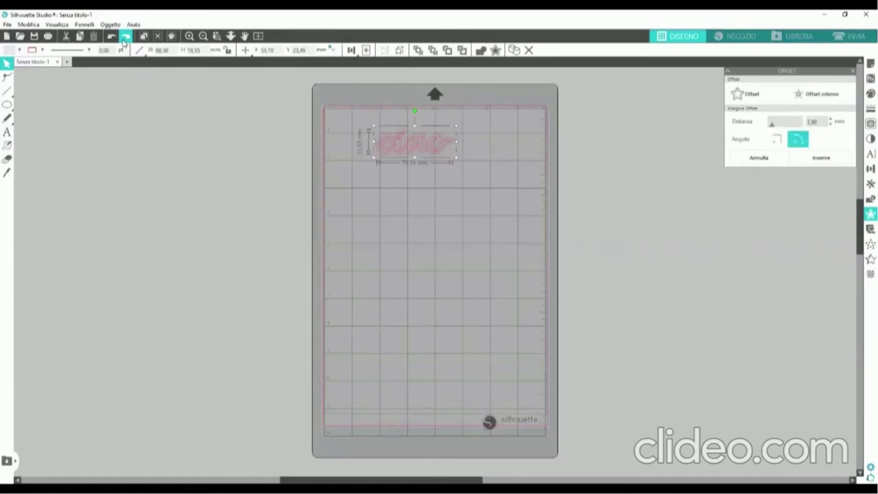
click(124, 41)
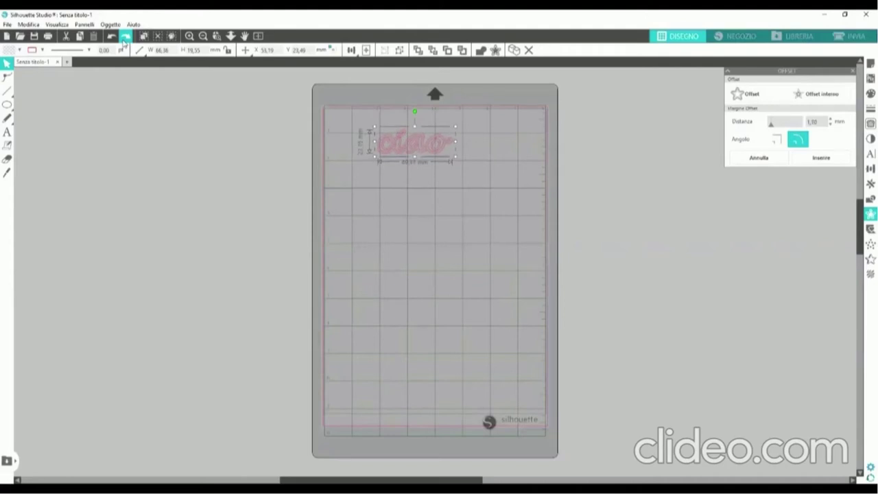
click(124, 41)
click(125, 41)
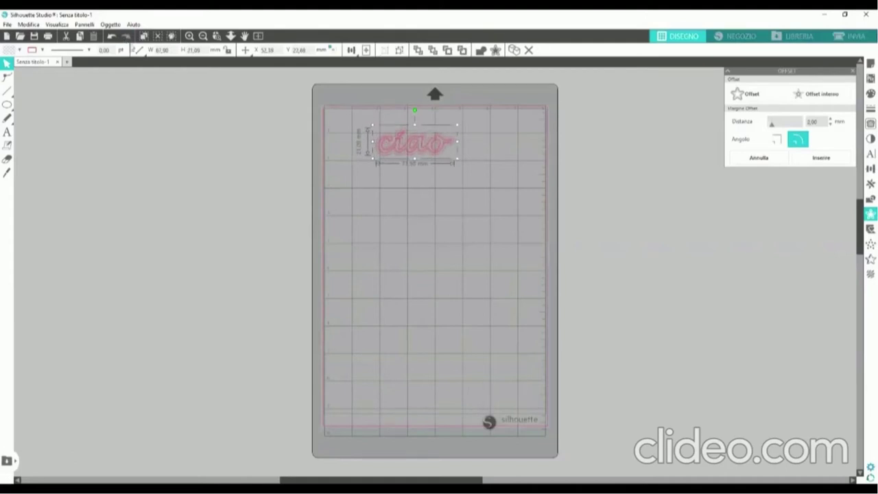
- Reduce the rounded outer offset distance around "ciao" to 0.80 mm
click(831, 125)
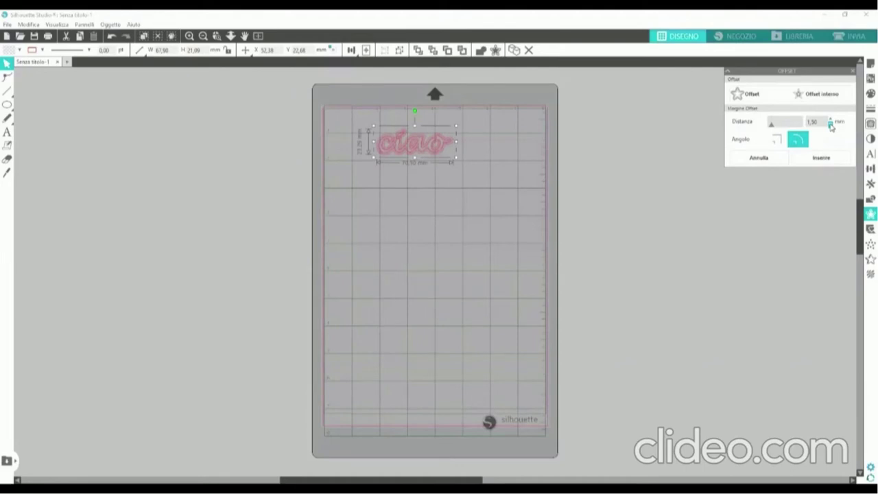
click(831, 126)
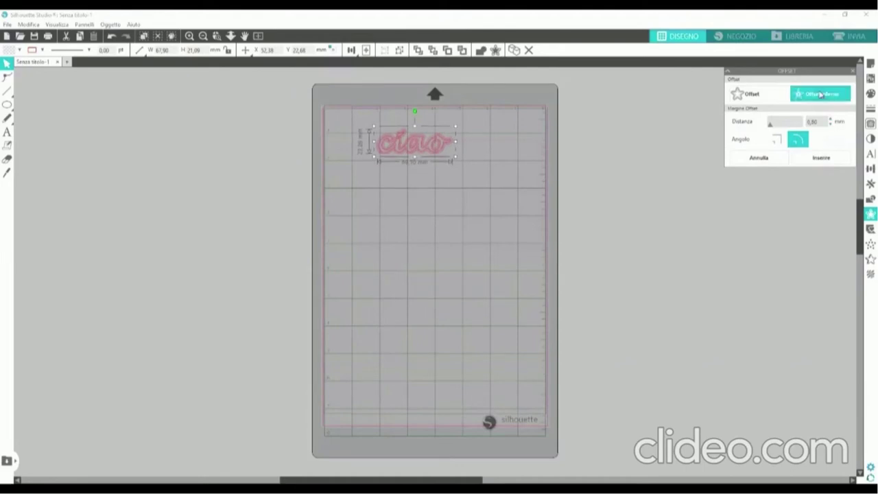
- Create an internal offset with sharp corners inside the "ciao" outline and fine-tune its distance
click(808, 94)
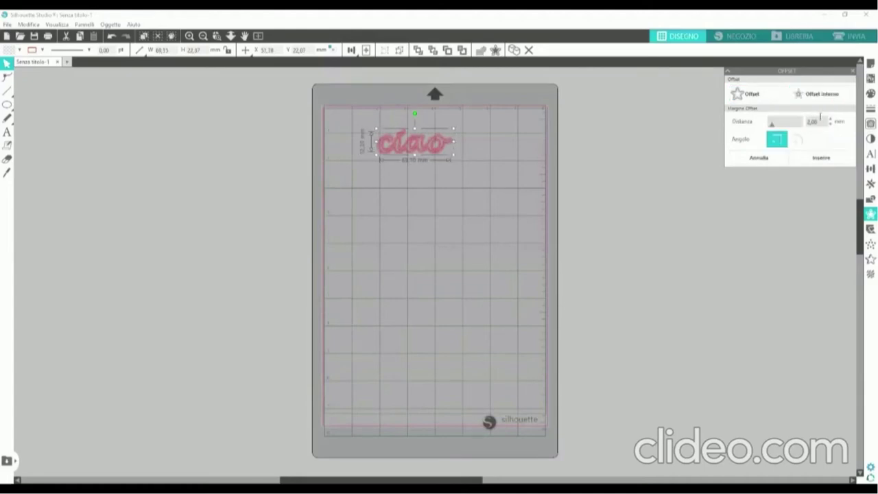
click(831, 121)
click(831, 126)
click(831, 126)
click(831, 127)
click(830, 119)
- Add a further sharp-cornered internal offset to "ciao", trying 3.00 mm before reducing the distance
click(816, 96)
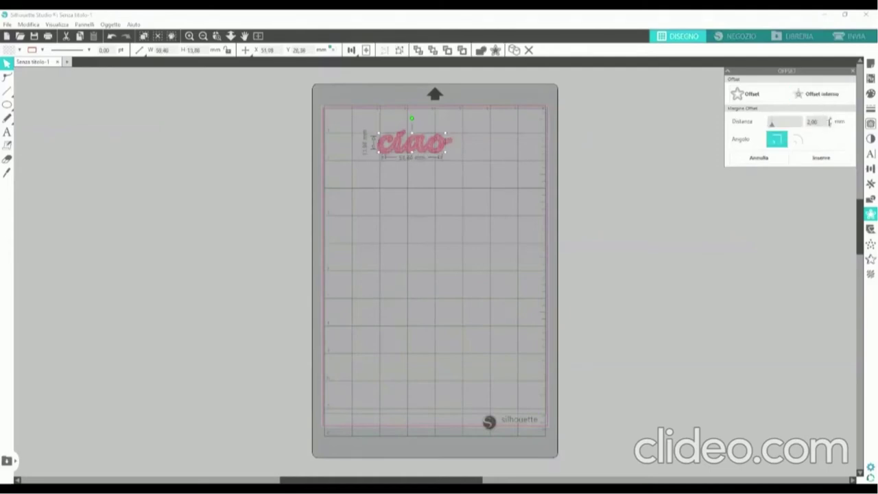
click(832, 121)
click(831, 120)
click(831, 121)
click(832, 121)
click(831, 121)
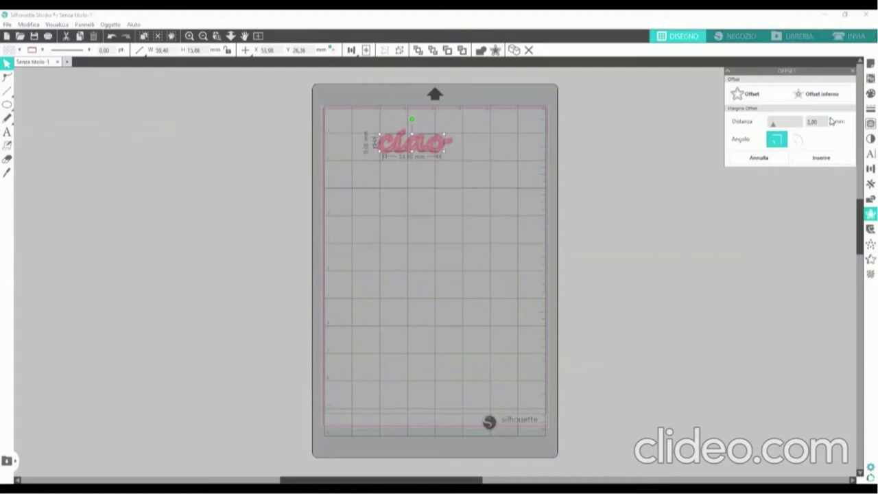
click(831, 126)
click(830, 126)
click(830, 125)
click(830, 125)
- Deselect the "ciao" design and open the Send view with its cutting settings
click(499, 180)
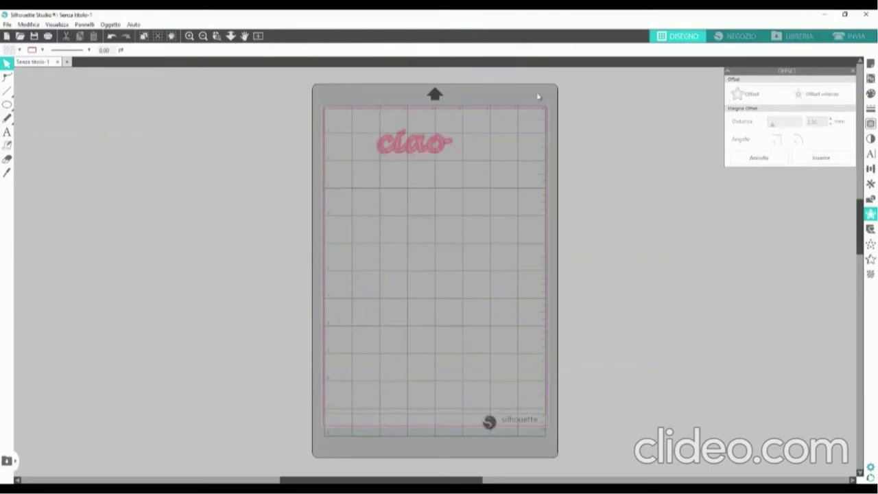
click(838, 35)
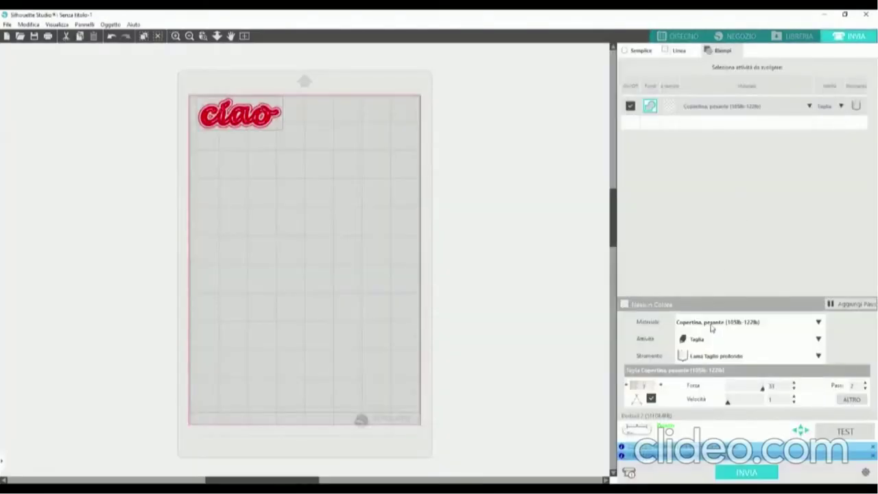